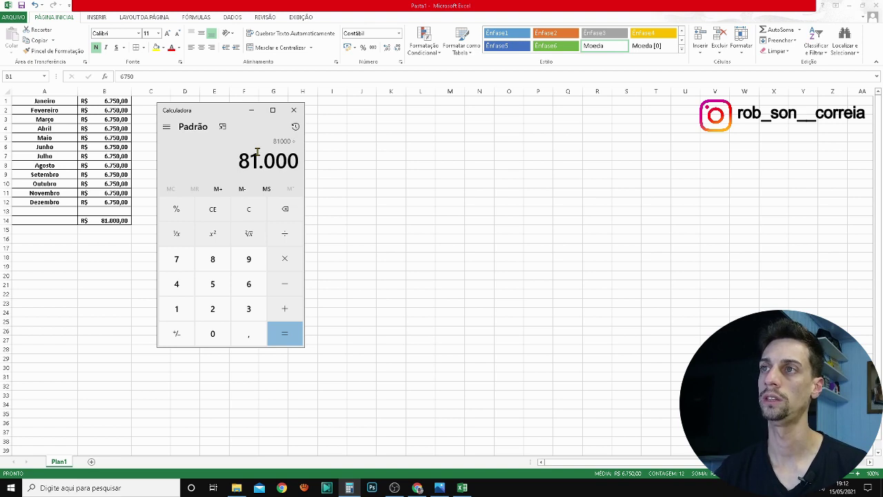
Divide 81000 by 12 in the calculator, and view the monthly gross revenue report form in Photos.
key(Return)
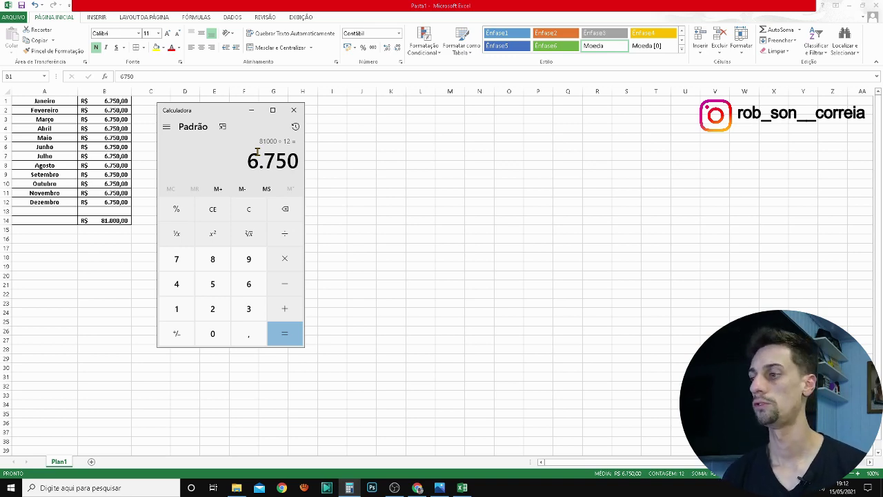
click(439, 488)
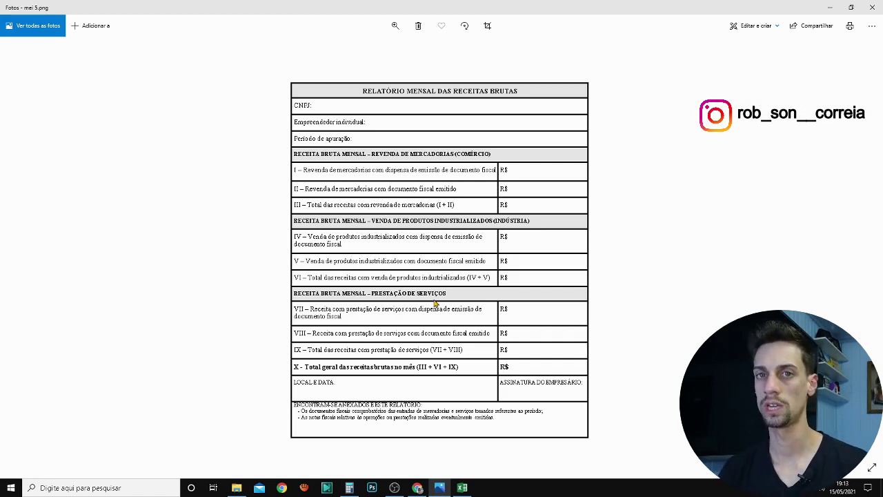
Switch back to Excel and examine the revenue amounts of the individual months from Janeiro to Setembro.
click(462, 489)
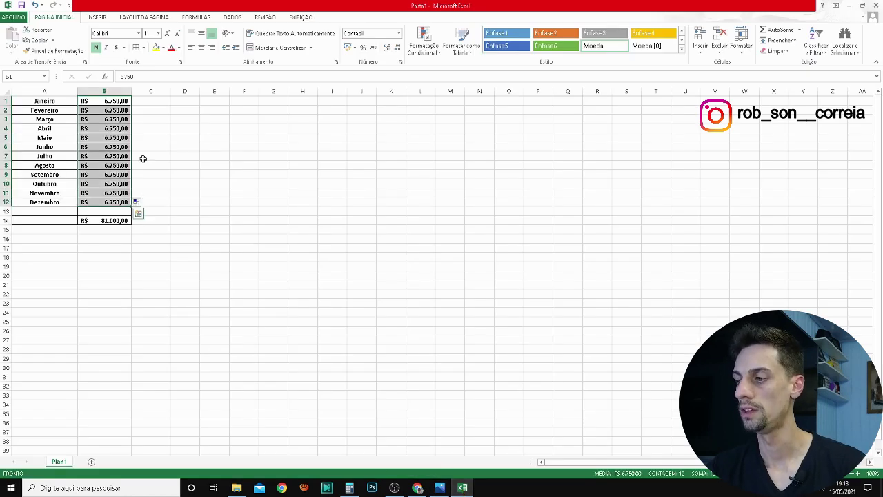
click(152, 144)
click(120, 111)
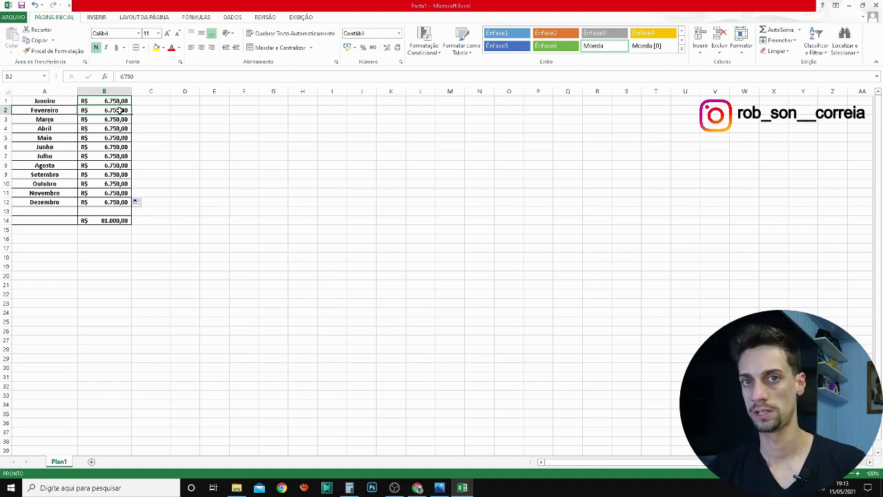
click(117, 120)
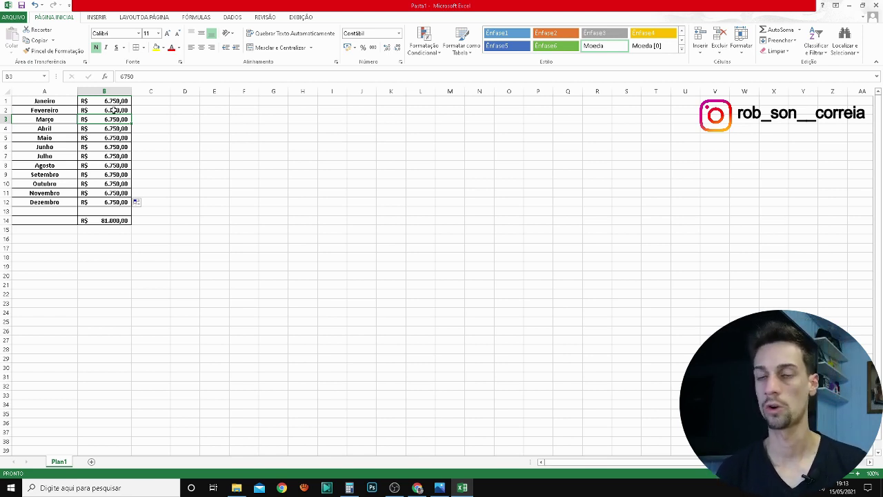
click(114, 110)
click(112, 101)
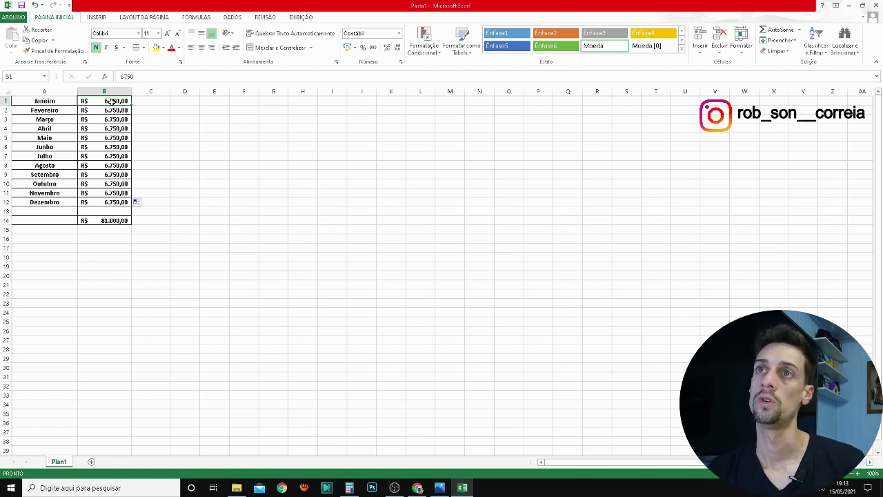
click(113, 111)
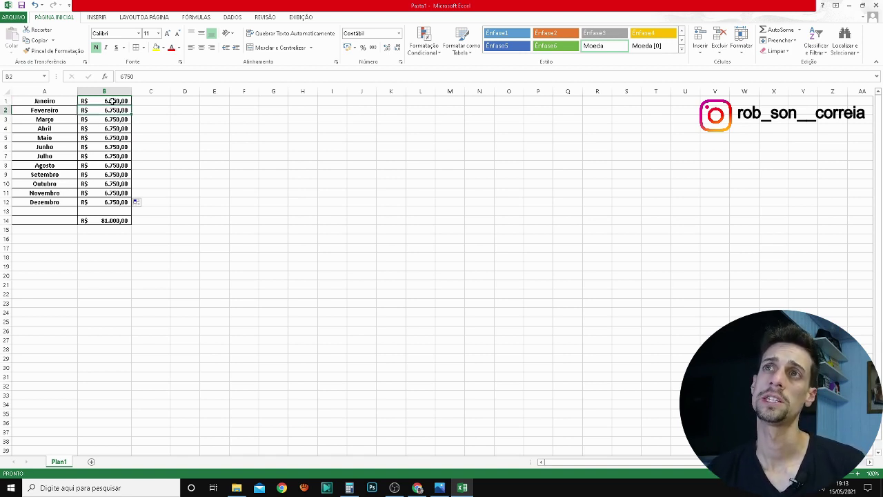
click(112, 102)
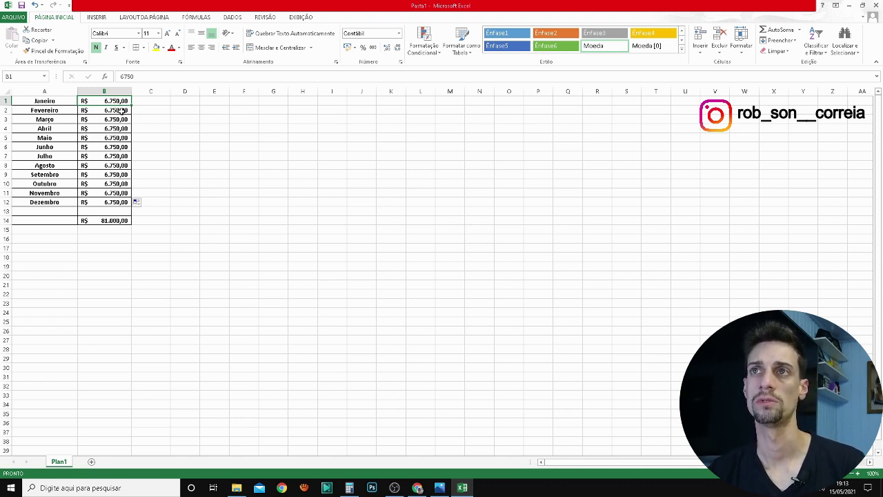
click(141, 109)
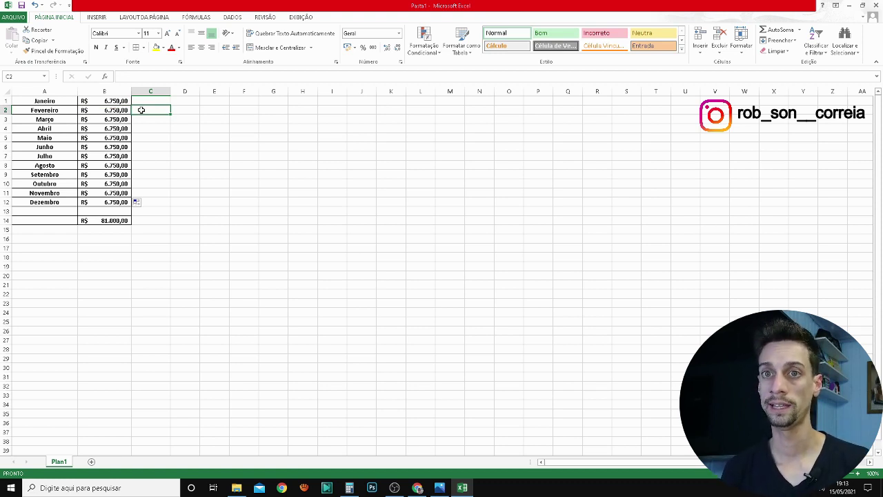
click(113, 128)
click(114, 137)
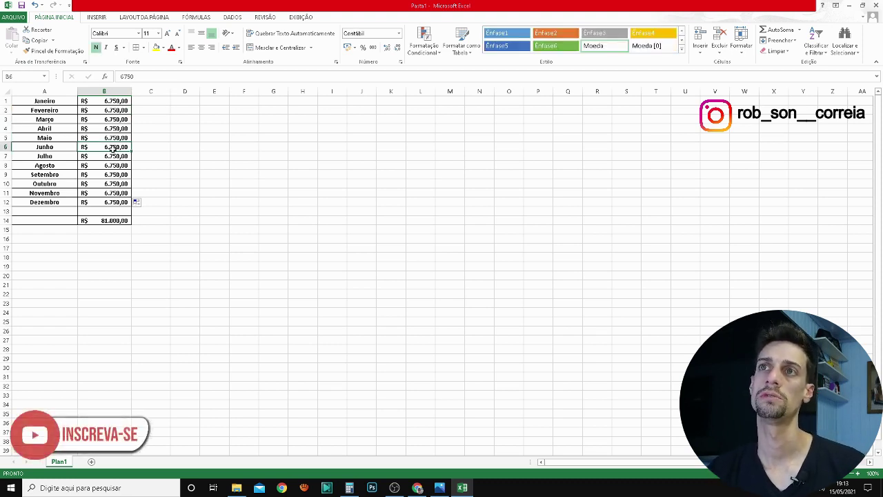
click(117, 174)
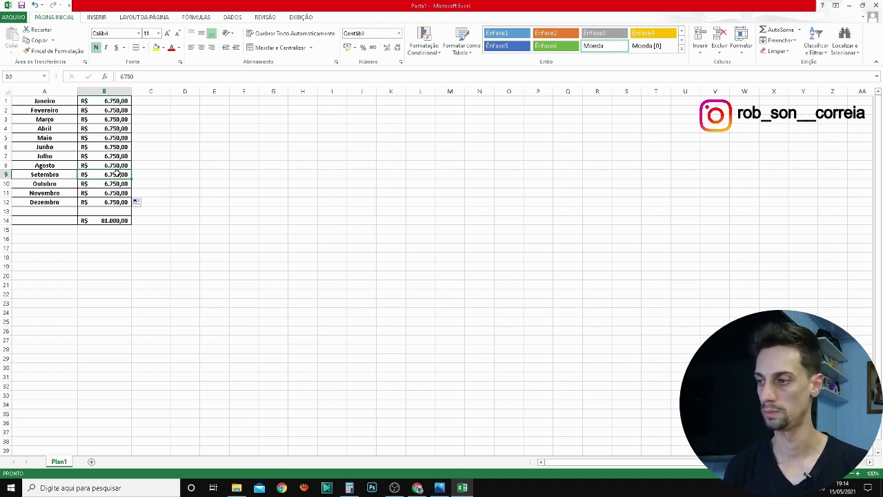
click(114, 166)
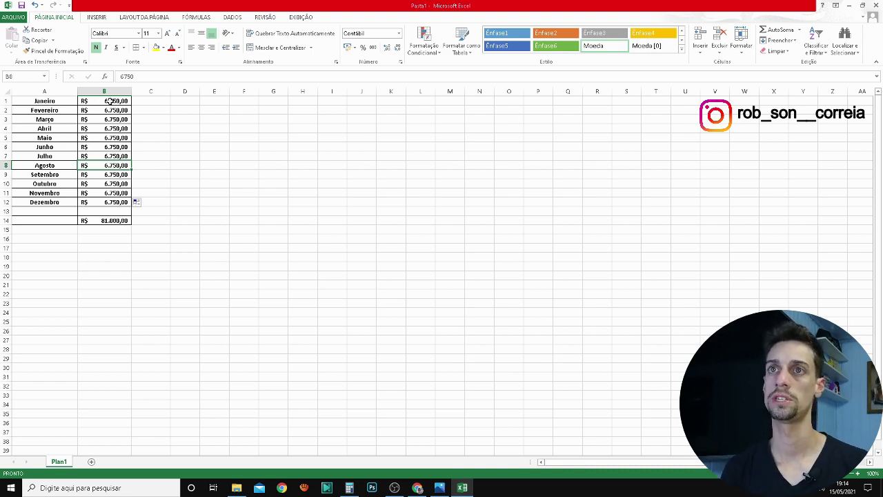
Clear the revenue amounts for Janeiro through Novembro in column B, keeping only the Dezembro amount.
drag(110, 102, 102, 156)
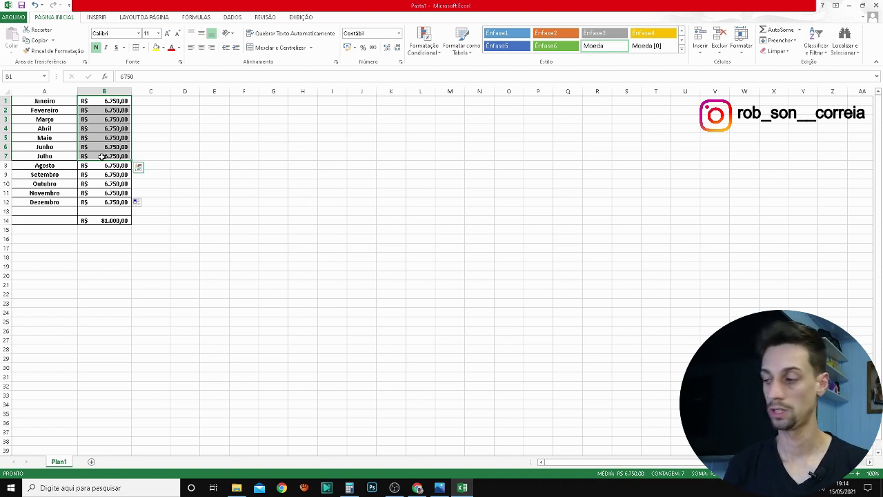
key(Delete)
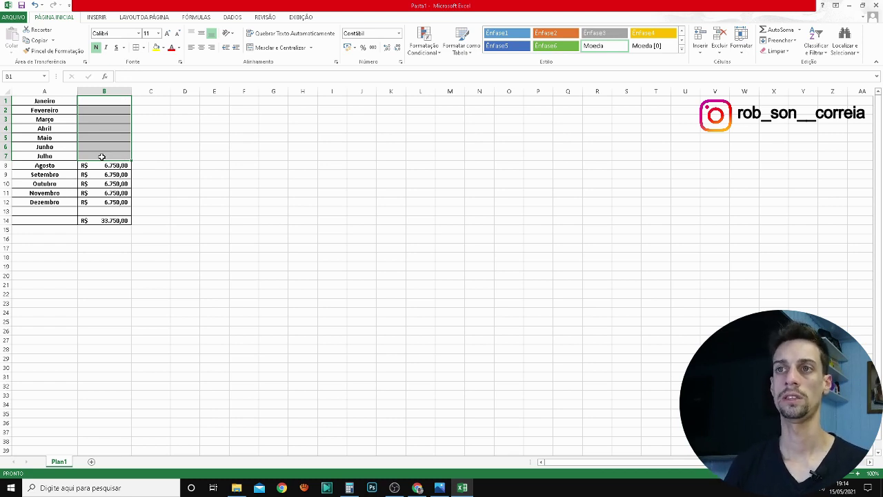
click(95, 166)
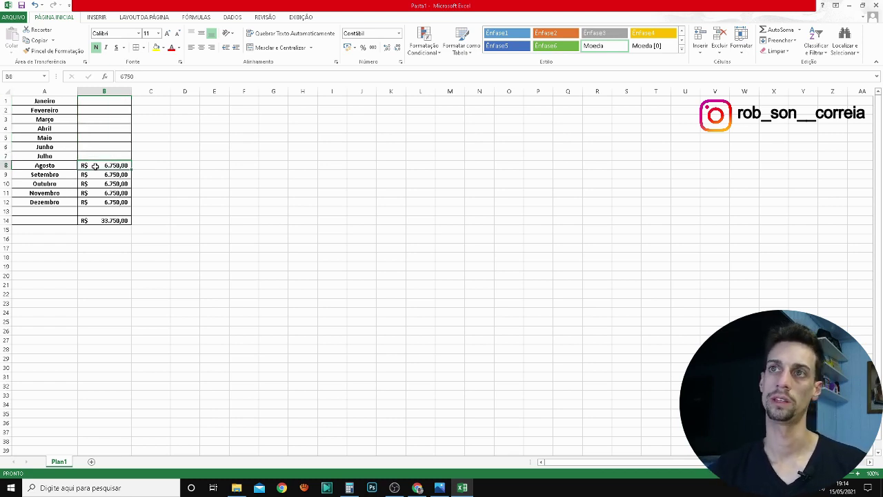
key(Delete)
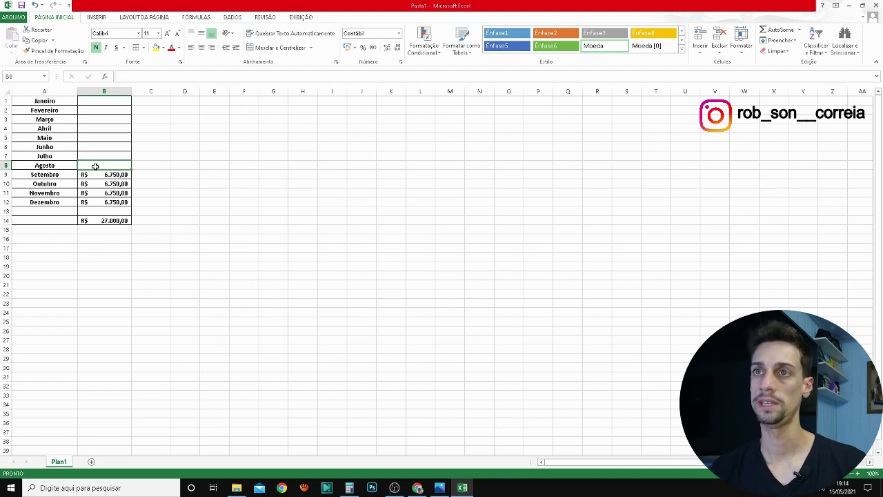
click(93, 179)
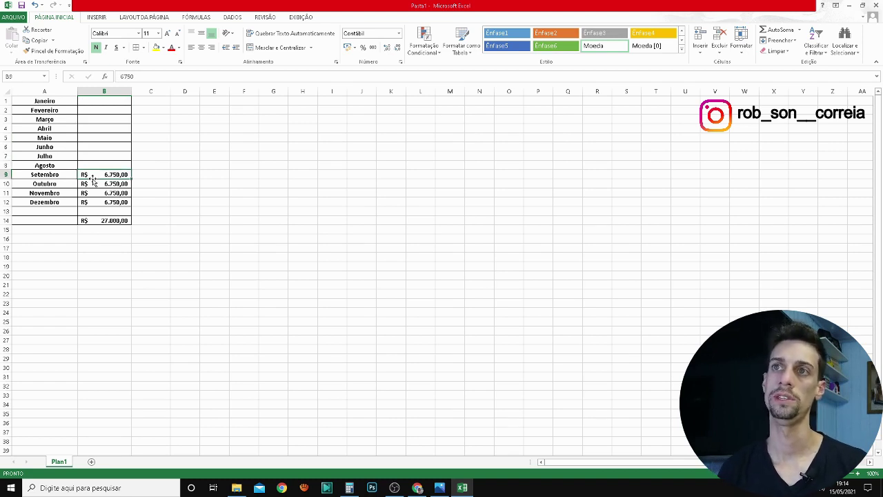
key(Delete)
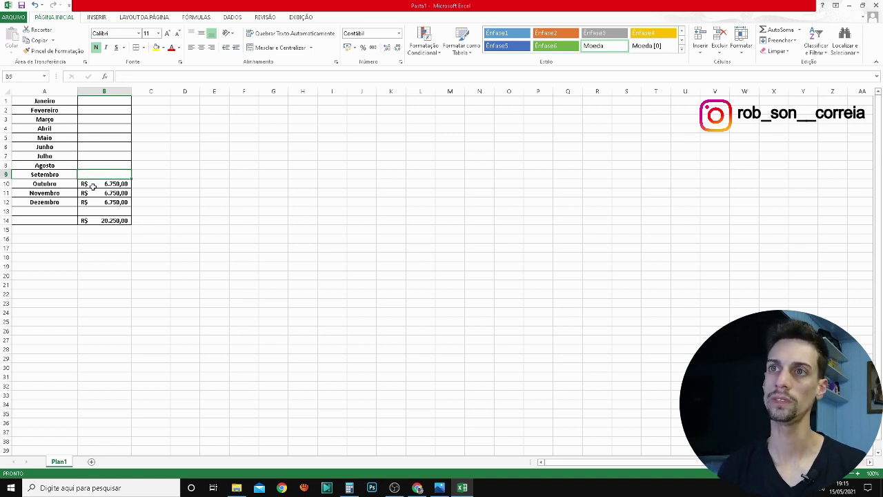
click(92, 186)
key(Delete)
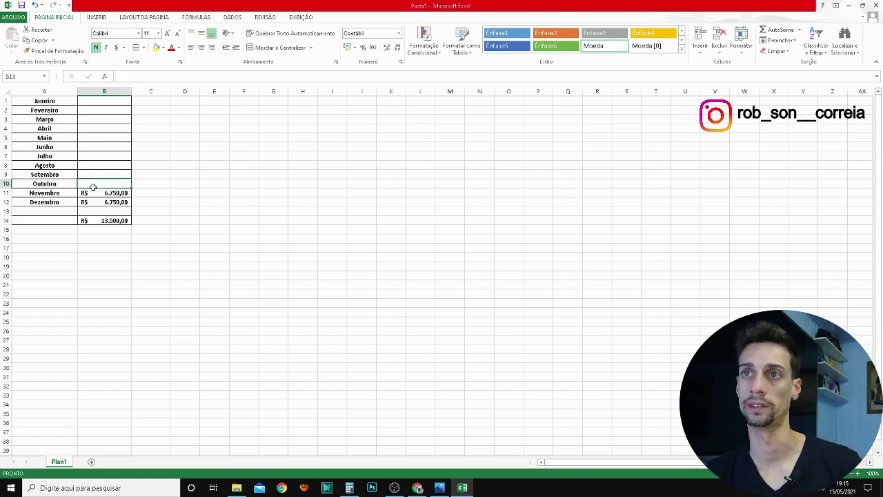
click(97, 194)
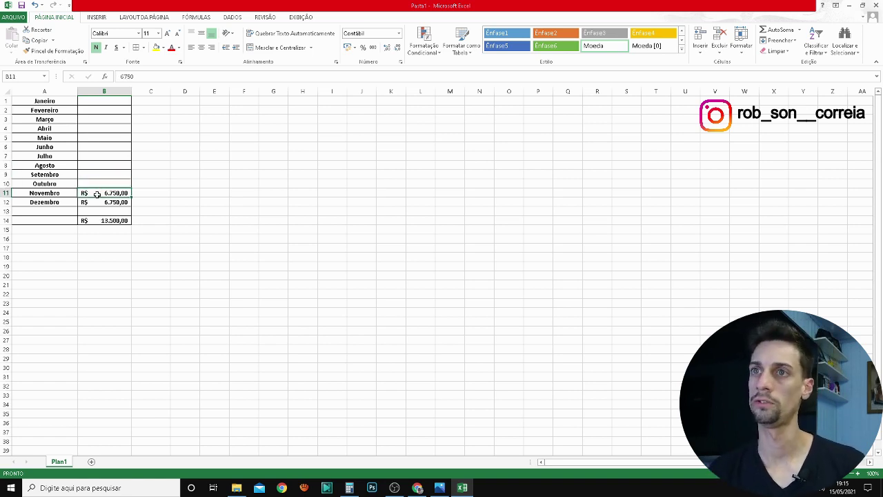
key(Delete)
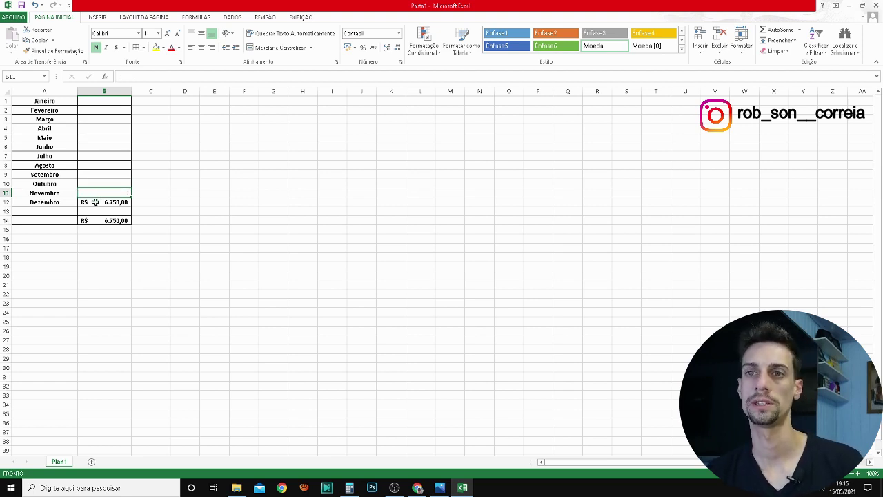
Review the Dezembro amount against the emptied cells of the preceding months in column B.
click(93, 202)
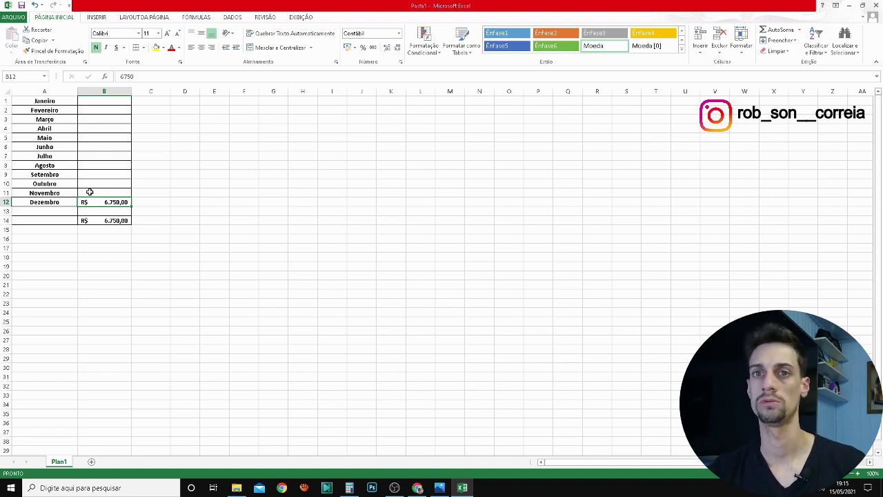
click(89, 193)
click(98, 202)
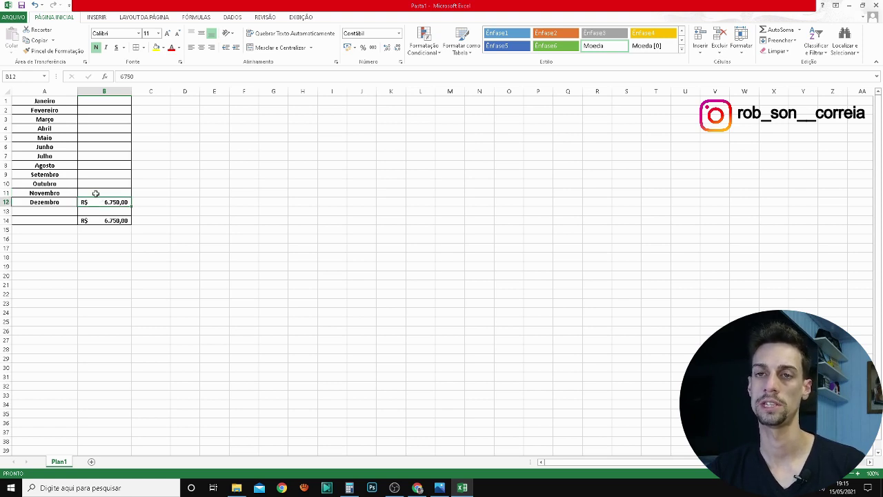
click(94, 193)
click(91, 183)
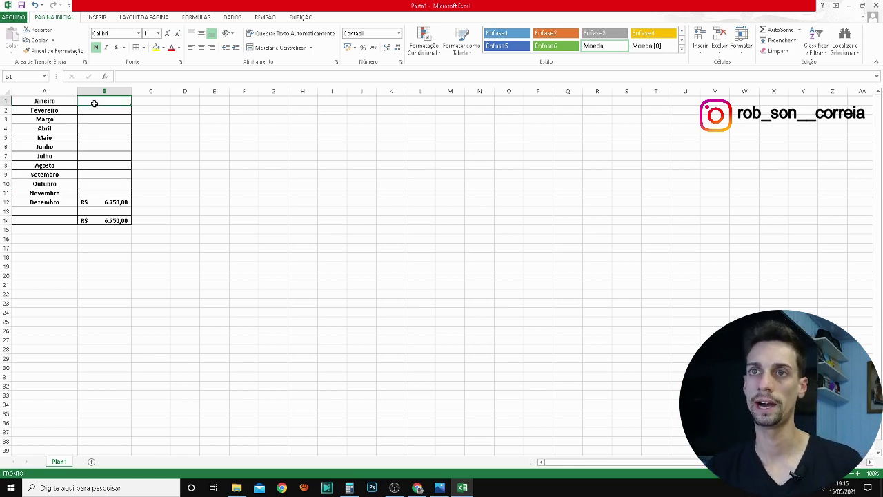
drag(93, 103, 87, 198)
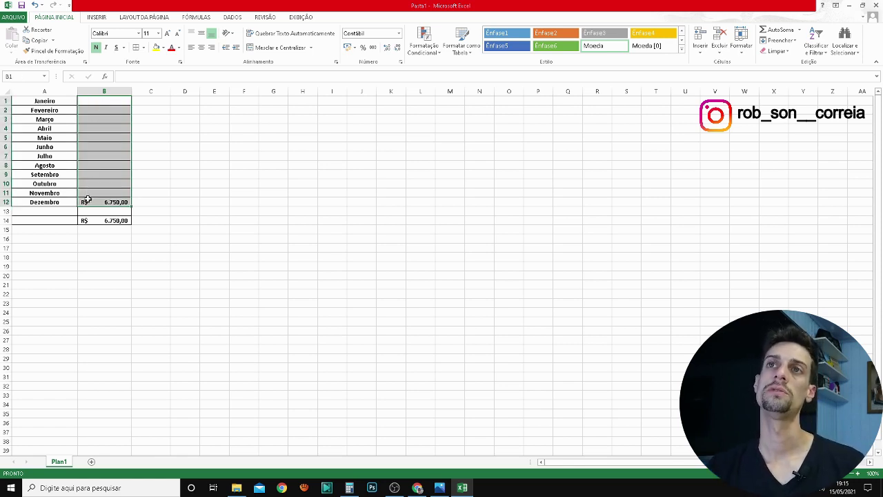
click(153, 175)
click(93, 202)
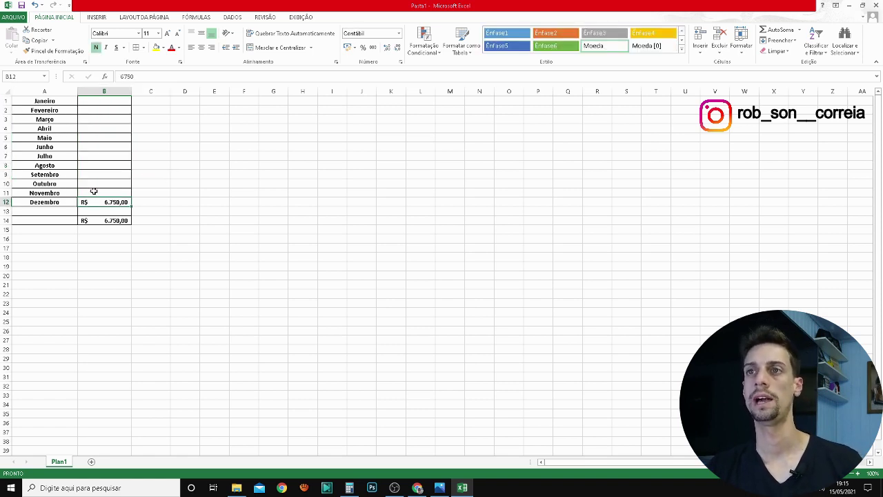
Enter 6750 as the Novembro revenue and check the two-month total in cell B14.
click(94, 191)
text(6750)
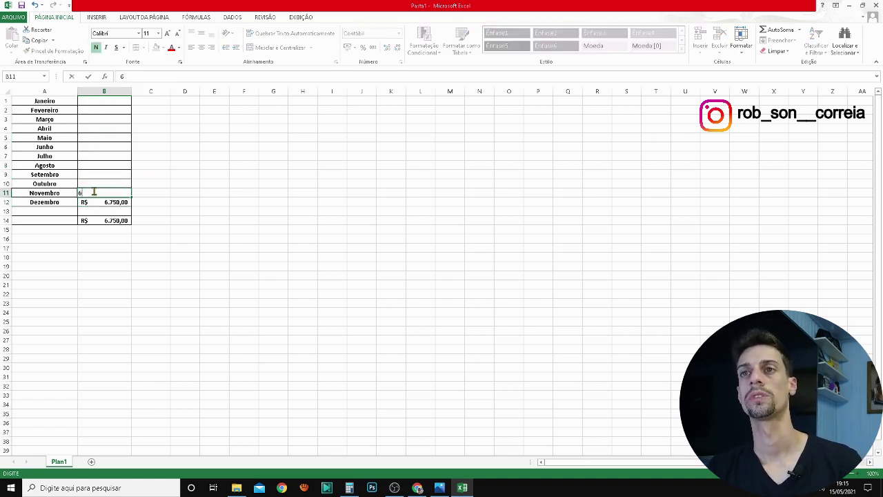
key(Return)
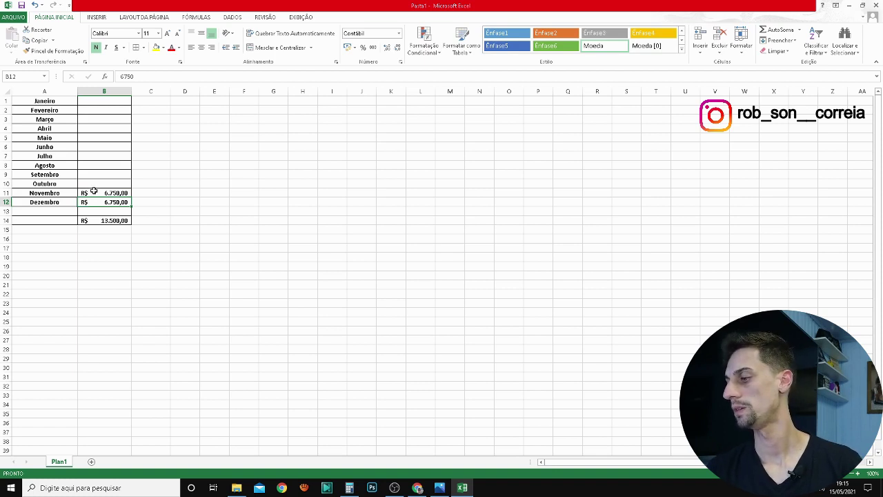
drag(94, 191, 91, 203)
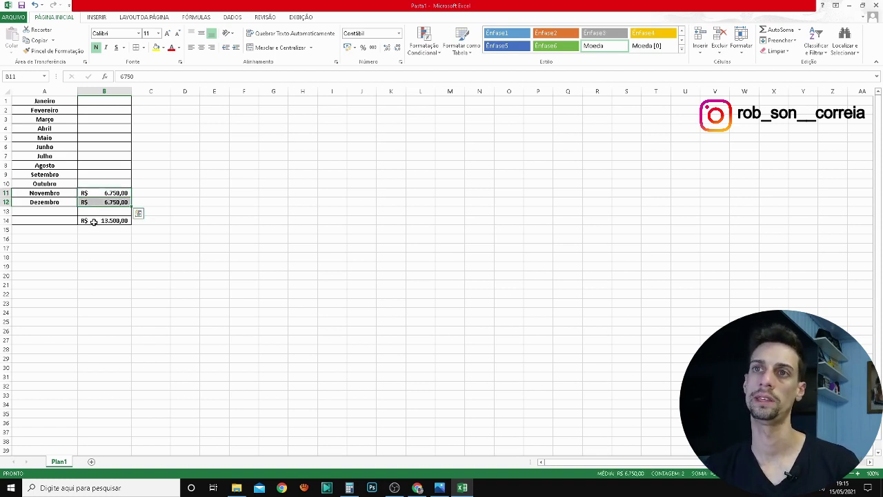
click(95, 220)
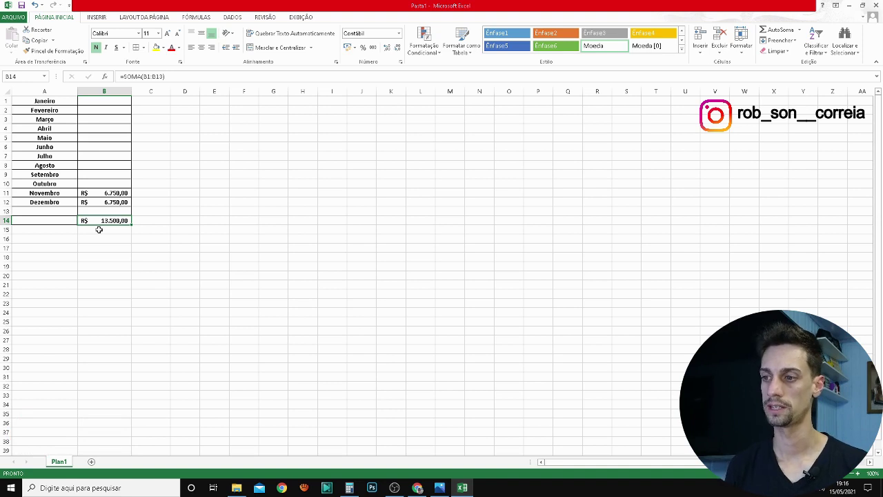
Switch to Calculator, clear the previous calculation and compute 20% of the annual limit as 81000 × 0,2.
click(349, 485)
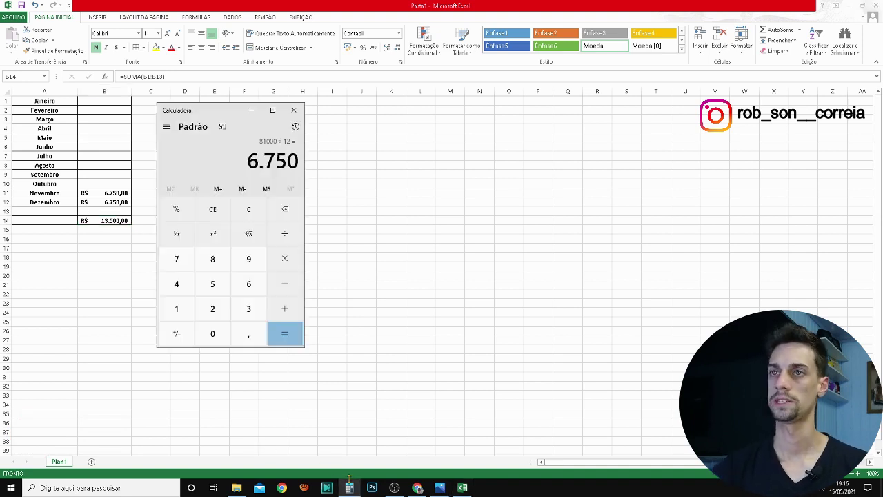
drag(213, 109, 278, 143)
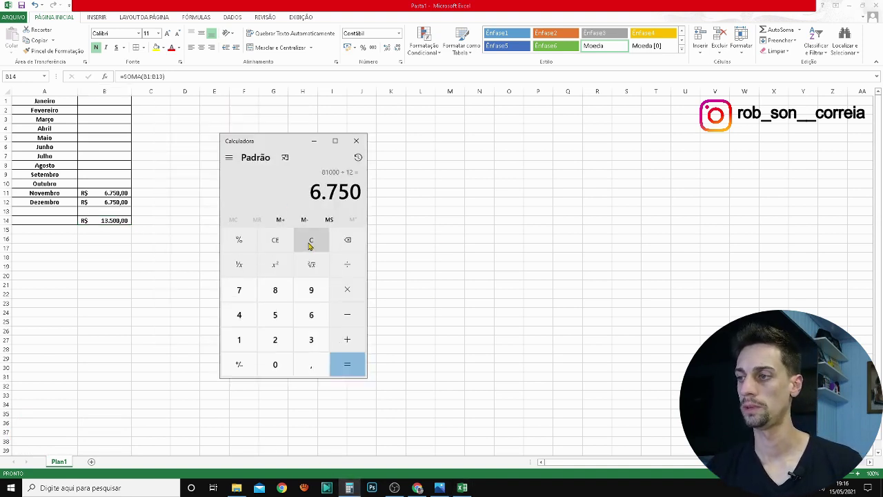
click(310, 245)
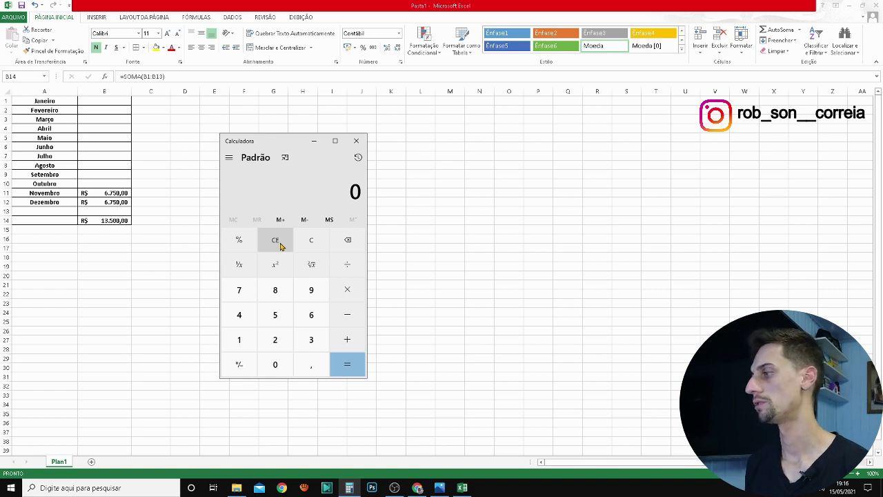
text(8100)
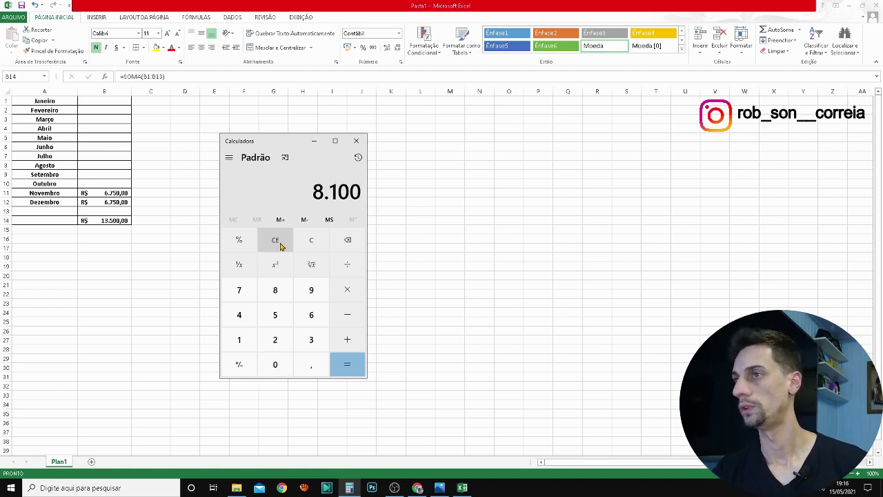
text(0)
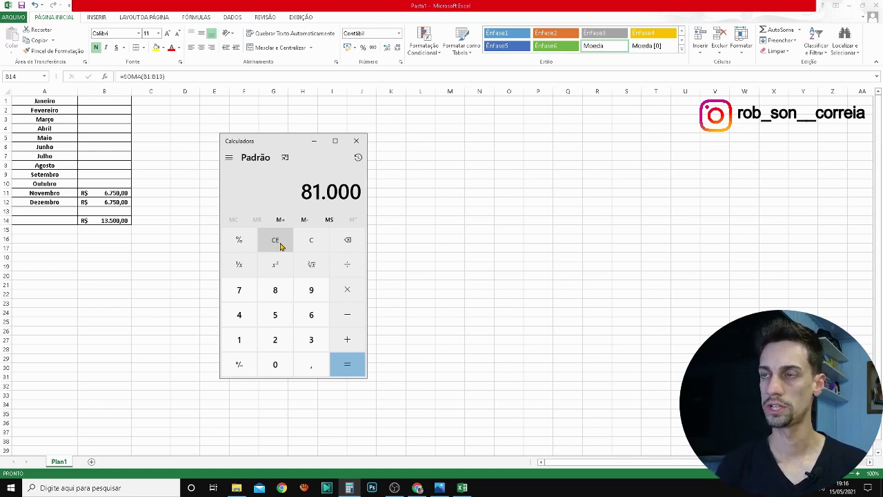
text(*)
text(,0)
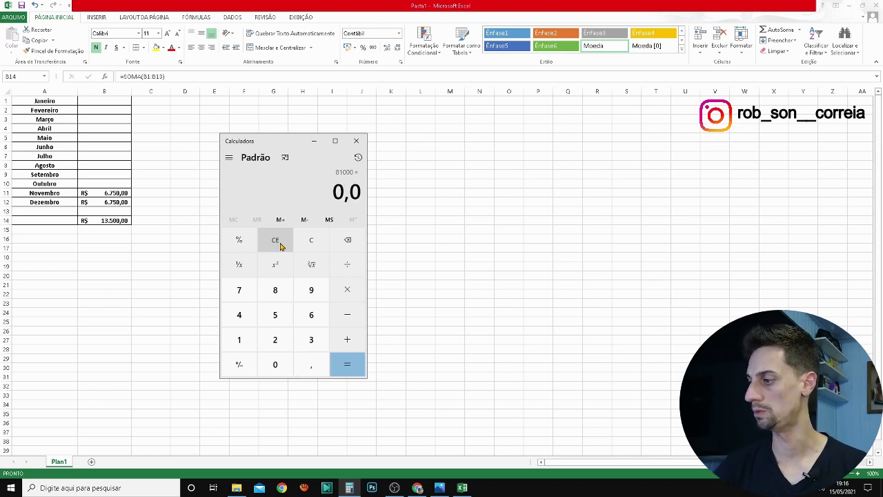
key(BackSpace)
text(2)
key(Return)
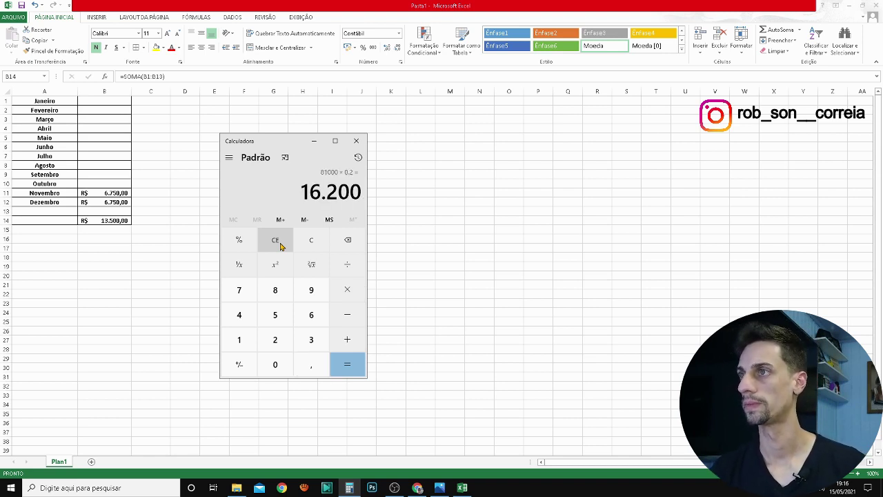
Add 81000 to the 20% result to get the extended annual limit, clear the calculator and minimize it.
text(+81000)
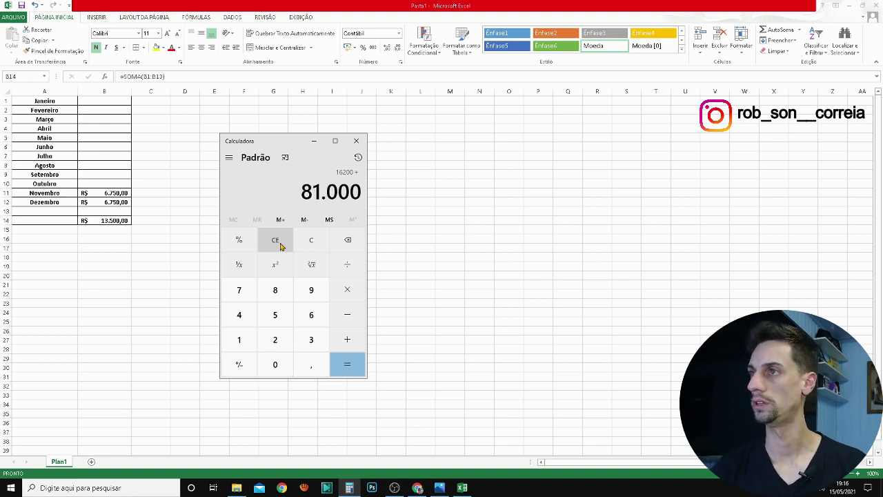
key(Return)
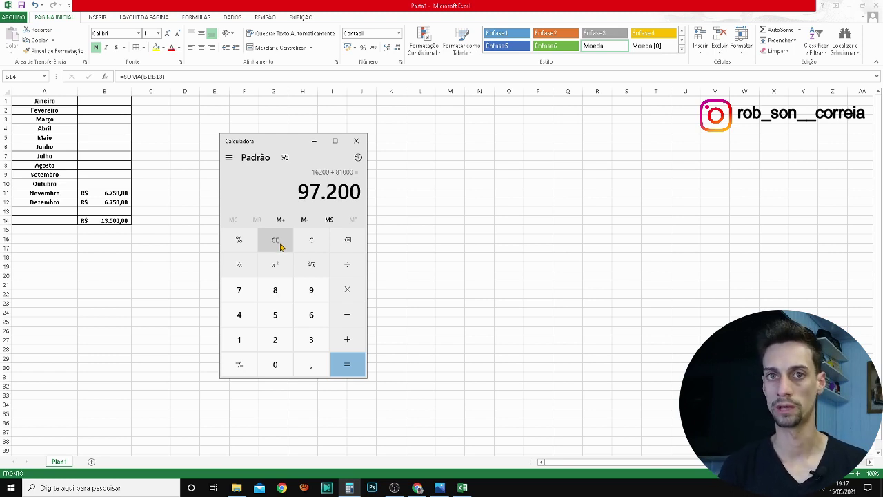
click(303, 241)
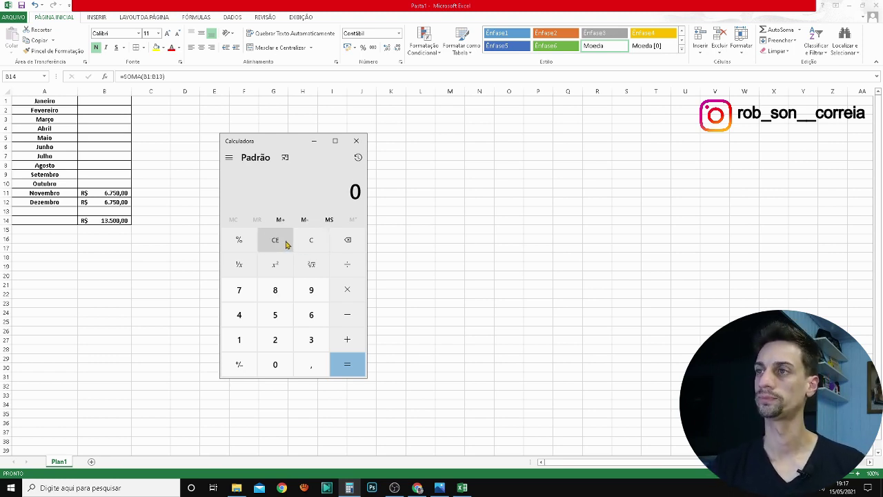
click(314, 141)
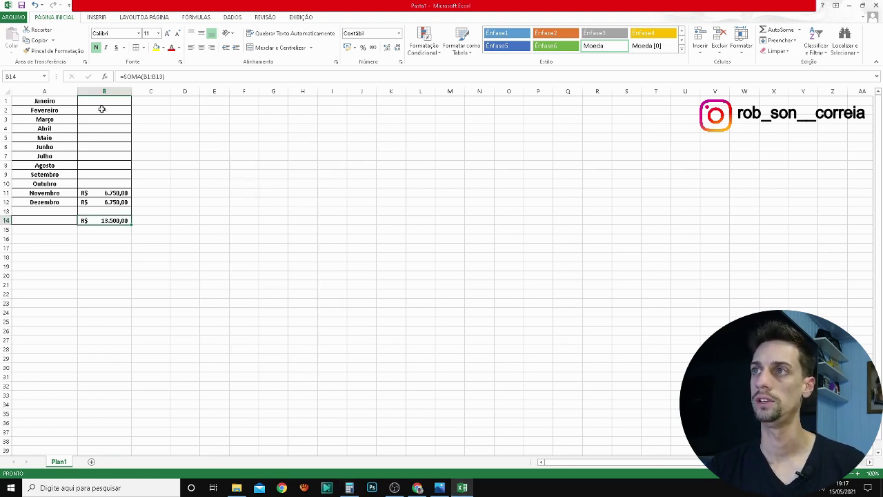
Highlight the months Janeiro to Dezembro with their revenue amounts in A1:B12 for review, and clear the selection.
drag(99, 102, 99, 203)
drag(52, 102, 110, 200)
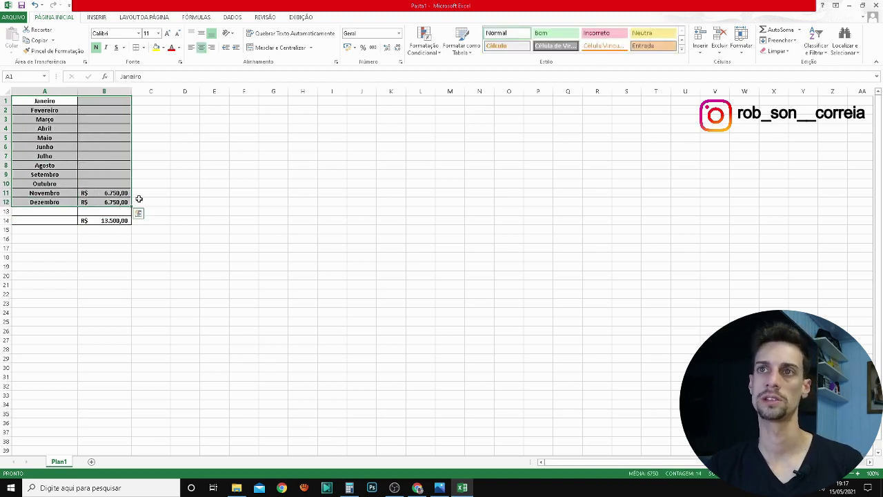
click(140, 195)
click(145, 204)
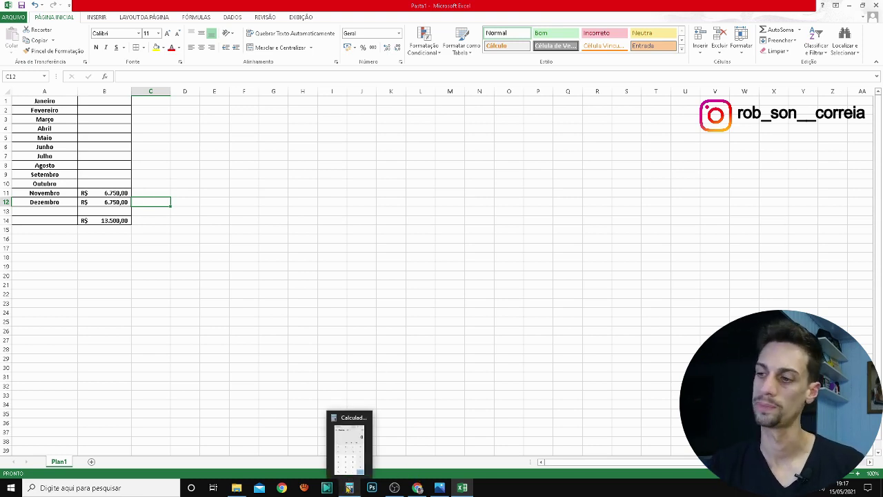
Switch to Photos to view the monthly gross revenue report form in mei 5.png.
click(443, 488)
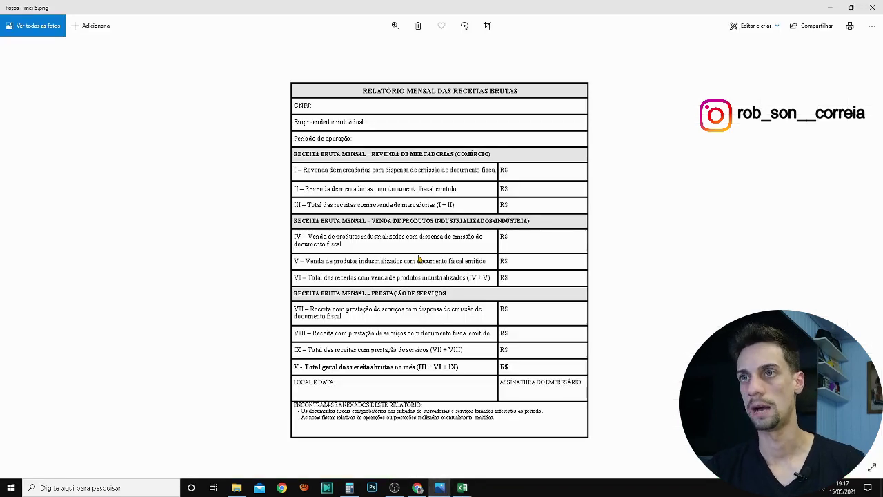